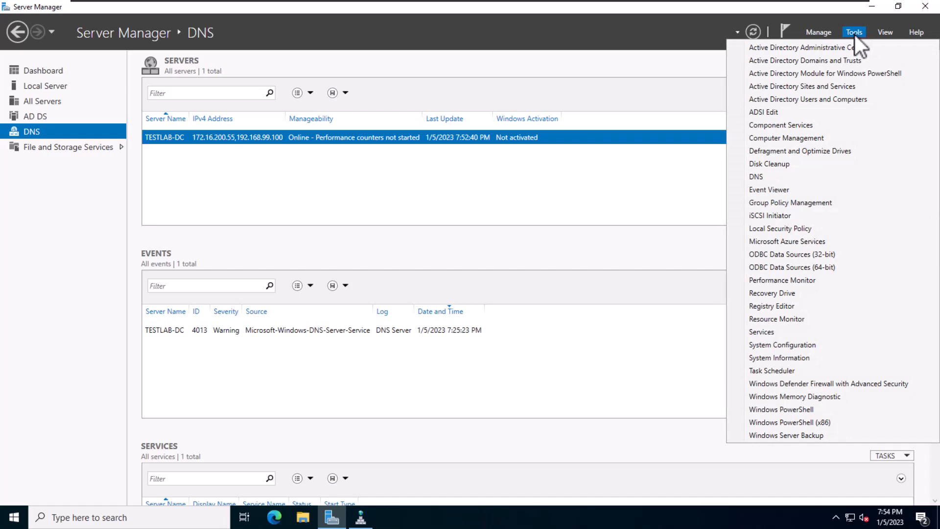
Step: Open DNS Manager and display the records of TESTLAB-DC's technet.local forward lookup zone, widening the window
click(761, 177)
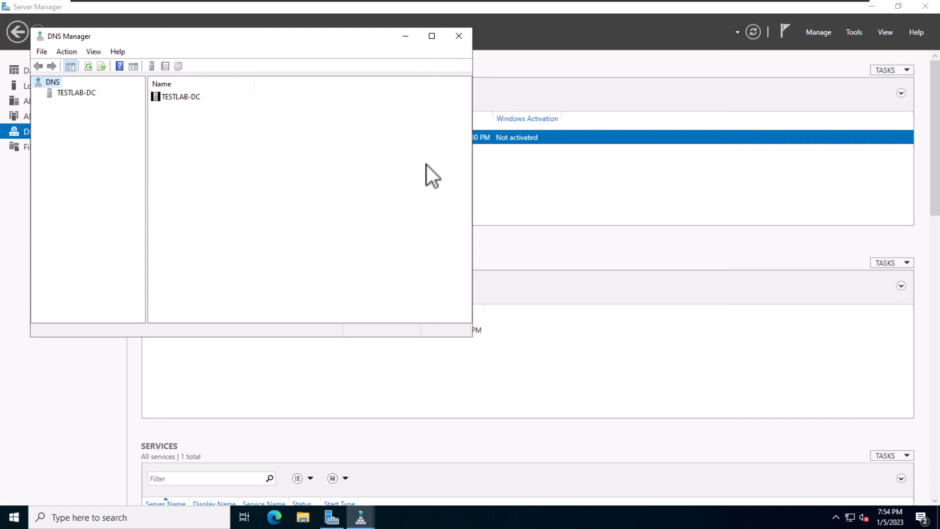
click(50, 98)
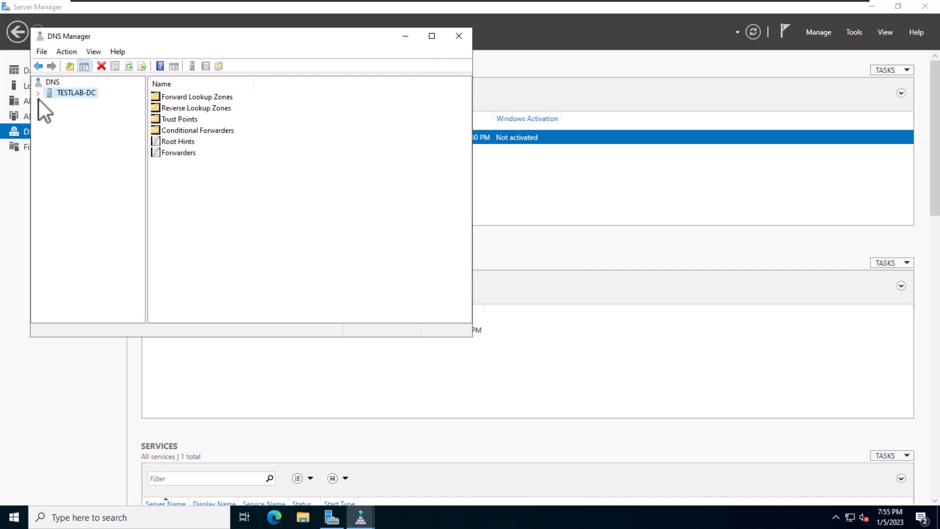
click(39, 94)
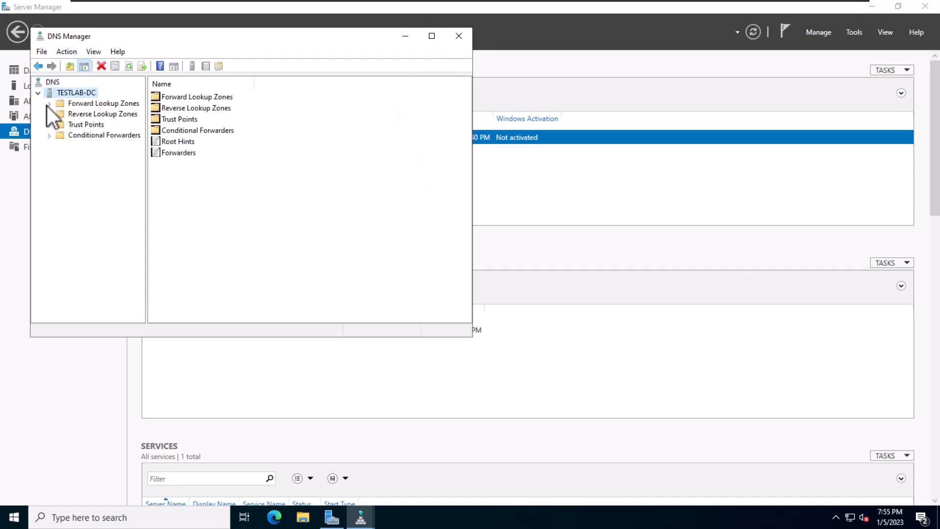
click(49, 105)
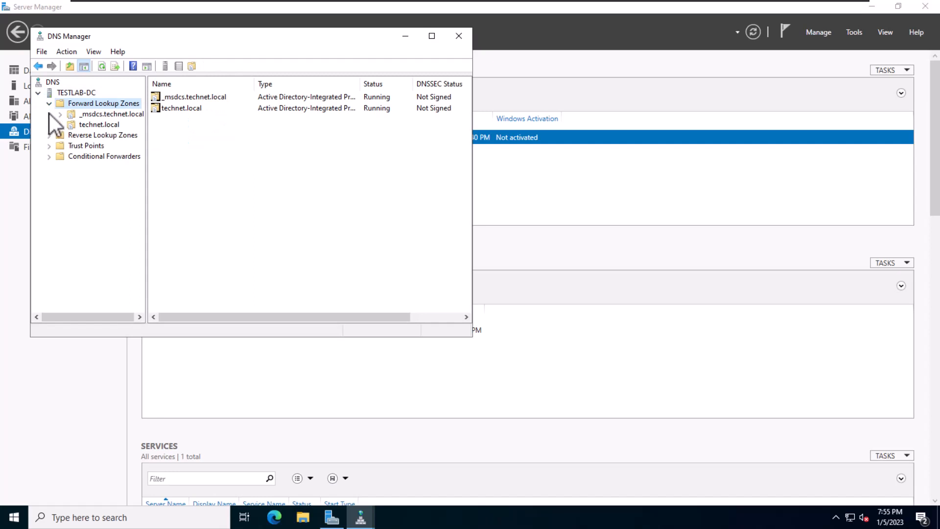
click(88, 126)
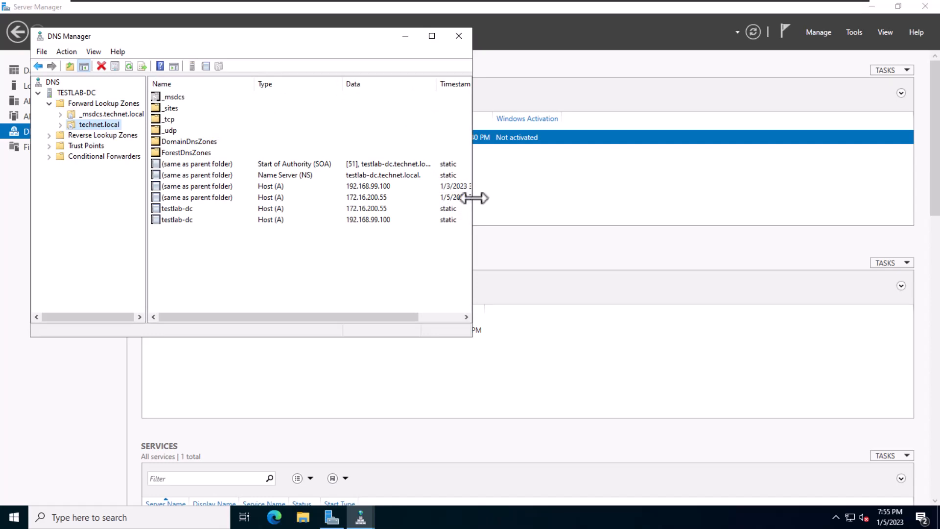
drag(473, 198, 544, 199)
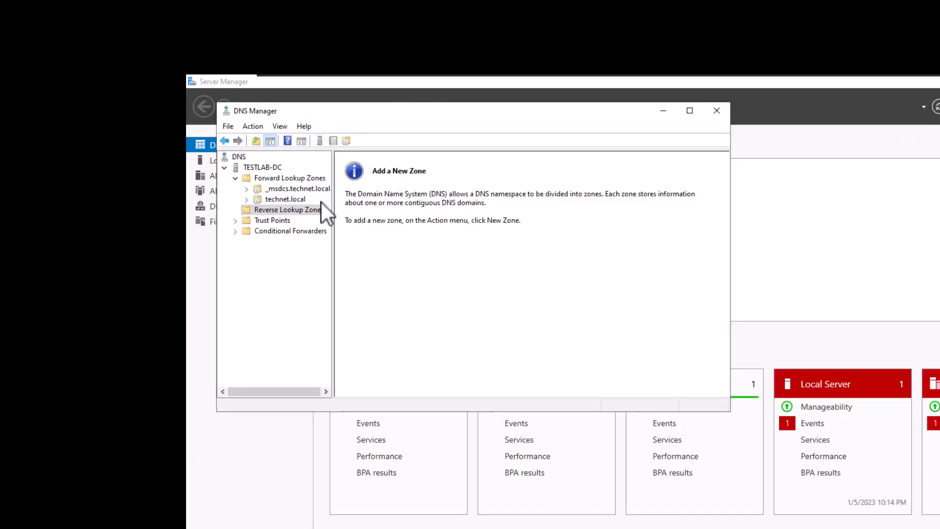
Step: Start a new IPv4 reverse lookup zone as an Active Directory-stored primary zone, replicated to all DNS servers in the technet.local domain
right_click(312, 211)
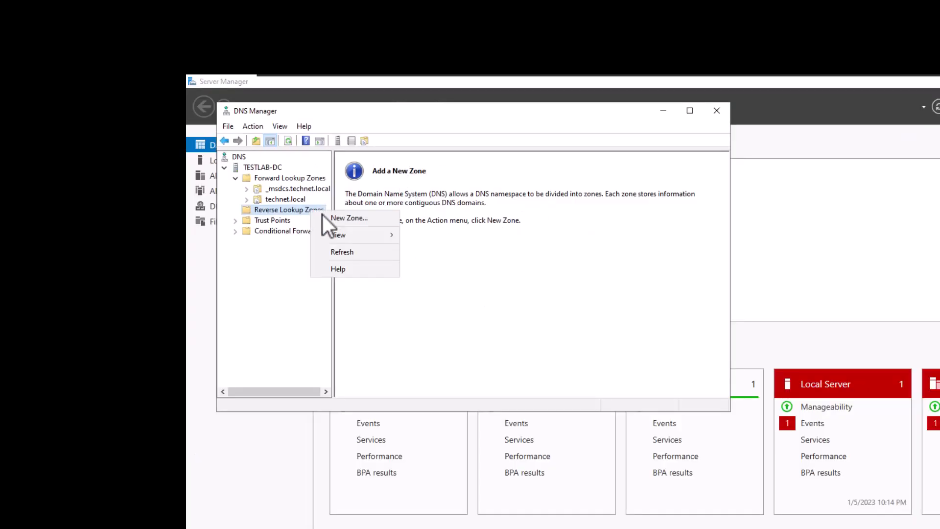
click(329, 218)
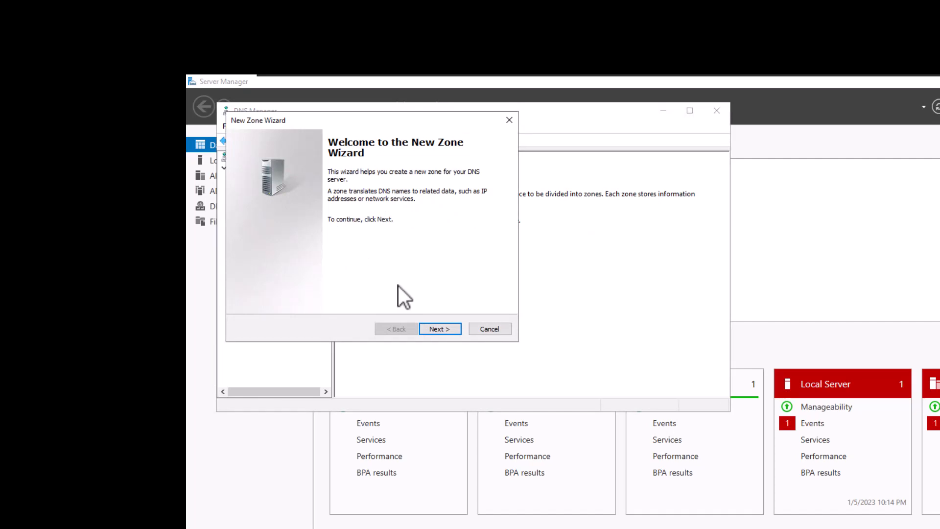
click(435, 328)
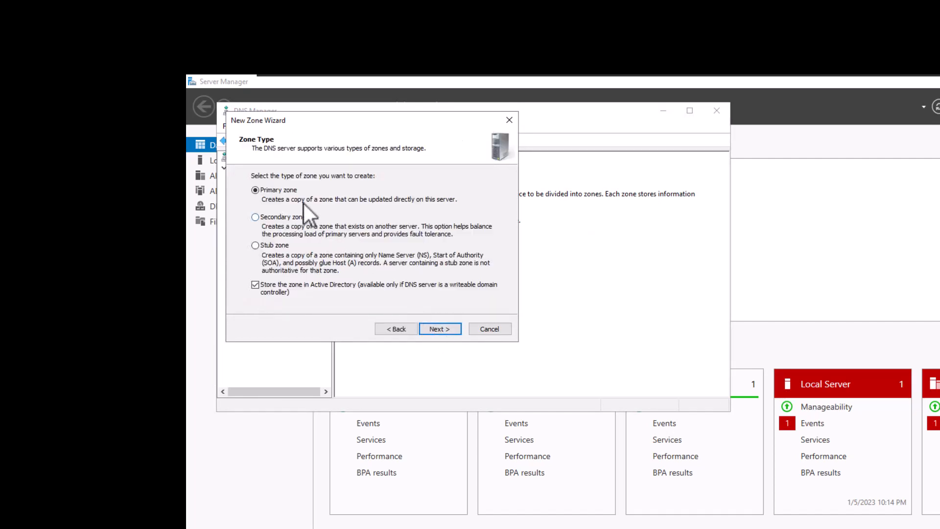
click(445, 326)
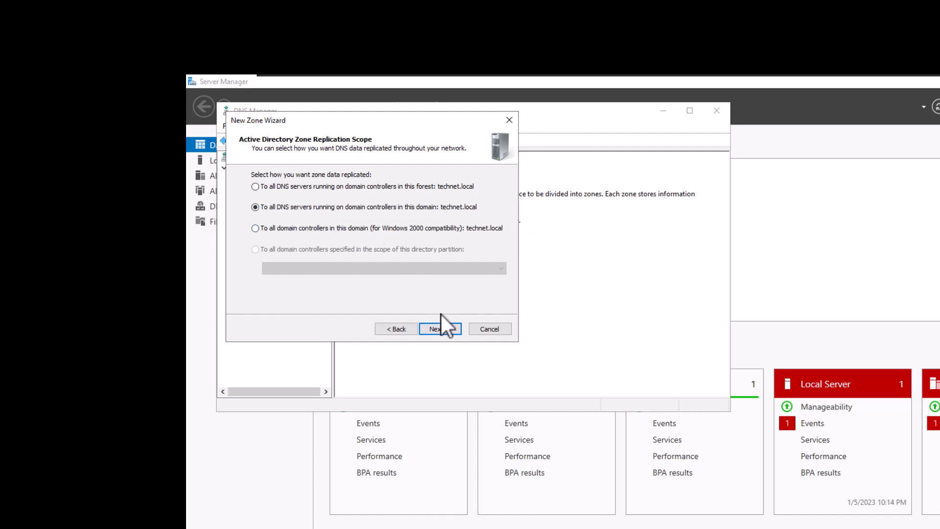
click(439, 327)
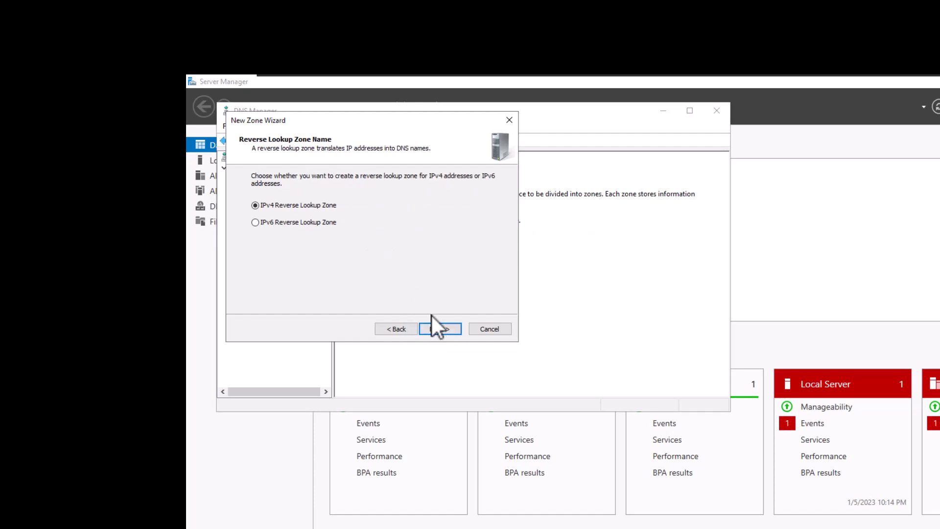
click(435, 329)
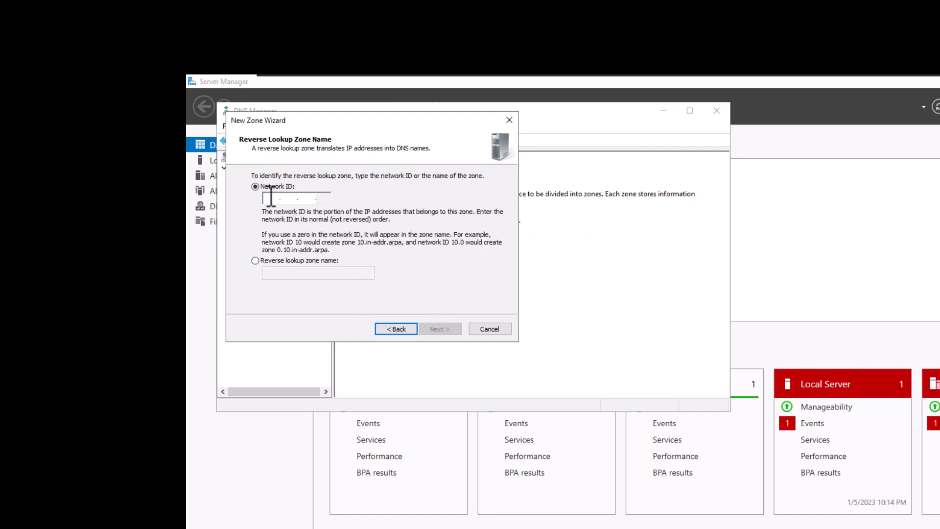
Step: Set the reverse zone's network ID to 192.168.99, allow only secure dynamic updates, and create the zone
text(1)
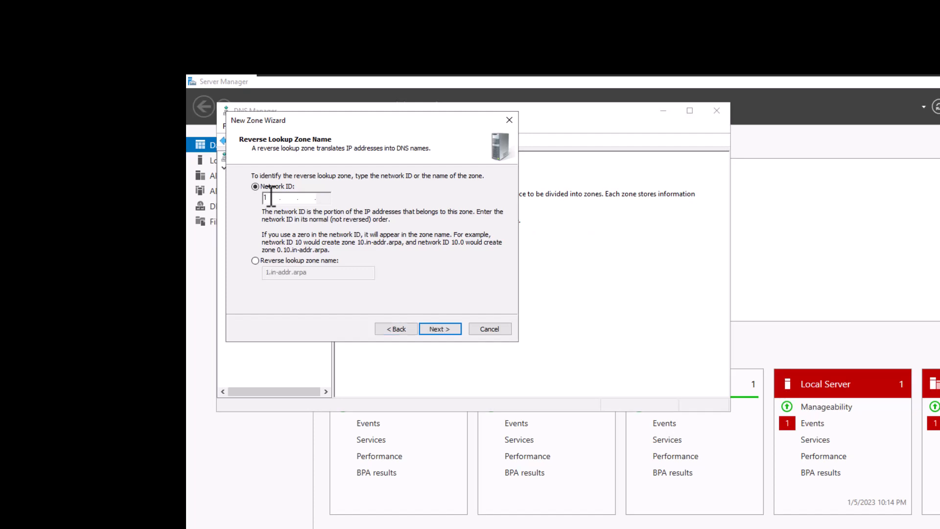
text(92 .168 .99)
click(427, 325)
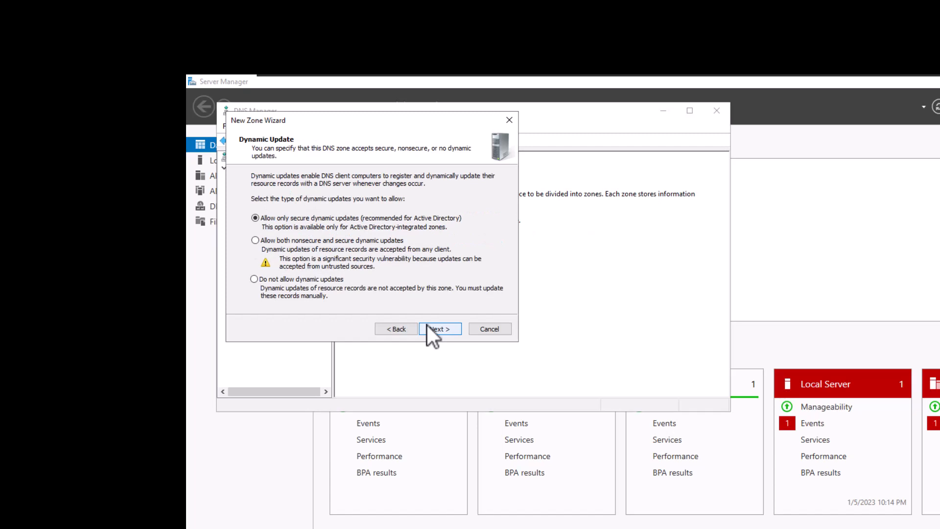
click(427, 325)
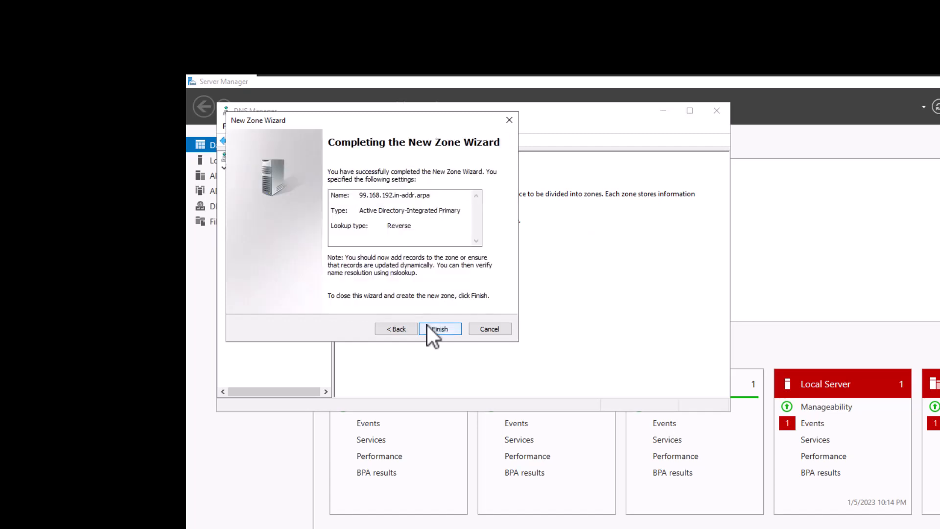
click(427, 326)
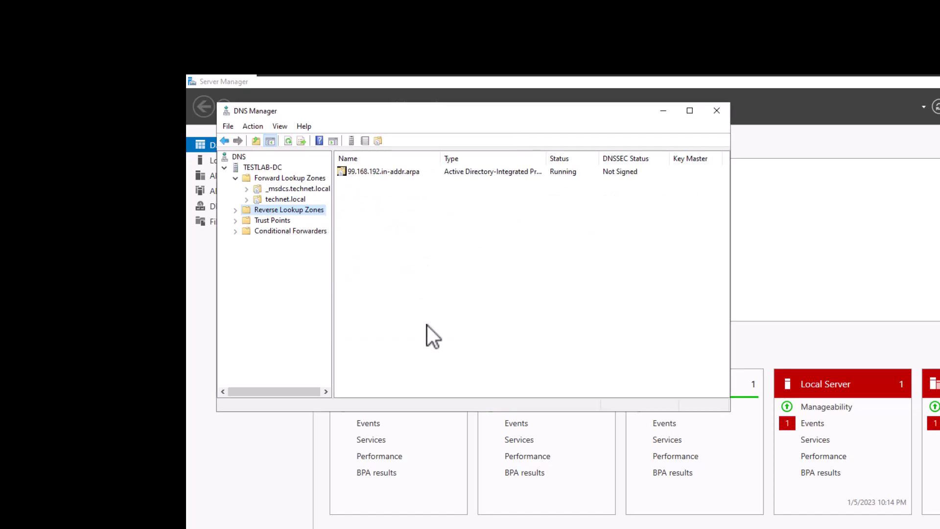
Step: In the 99.168.192.in-addr.arpa zone, start a new pointer (PTR) record with host IP address 192.168.99.100
click(236, 213)
click(291, 221)
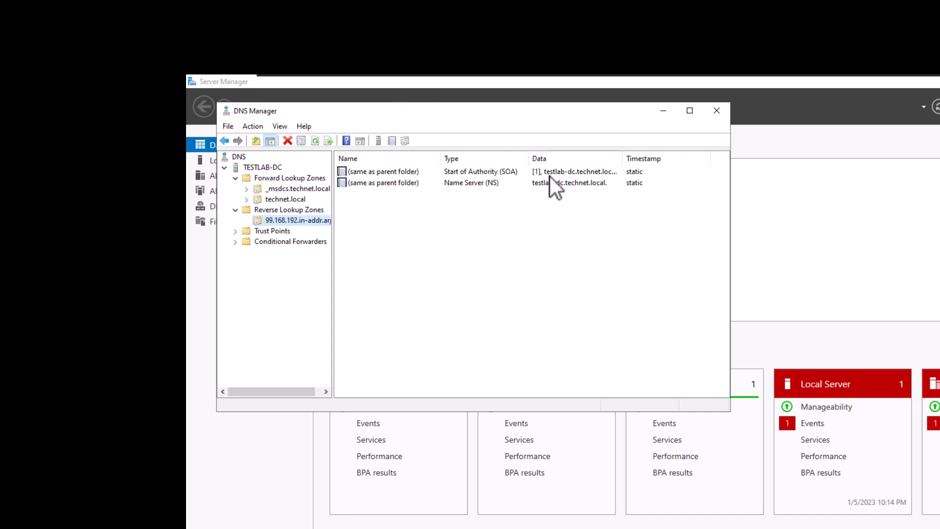
click(557, 185)
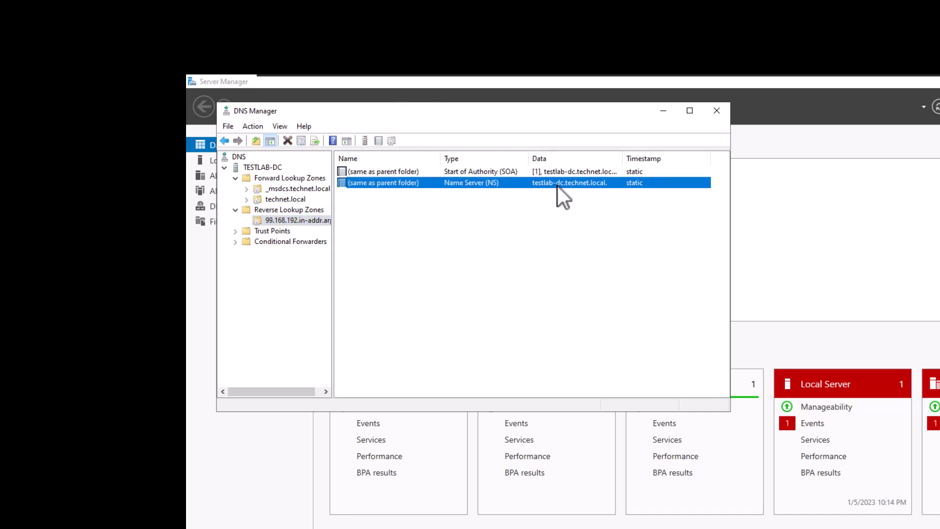
click(367, 230)
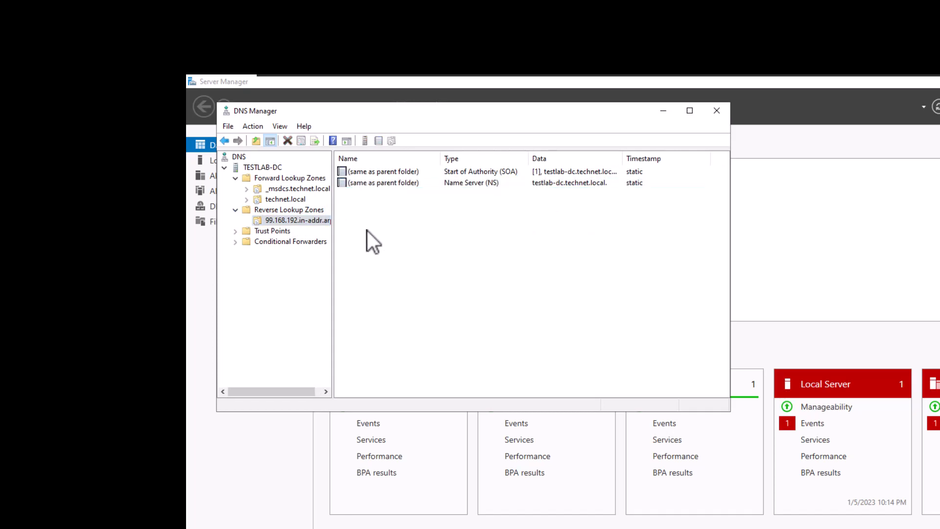
right_click(367, 231)
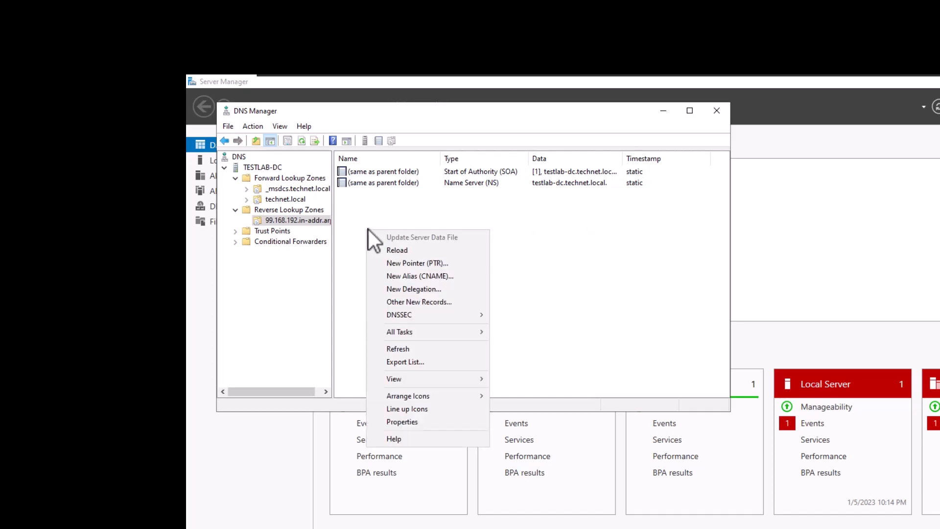
click(406, 264)
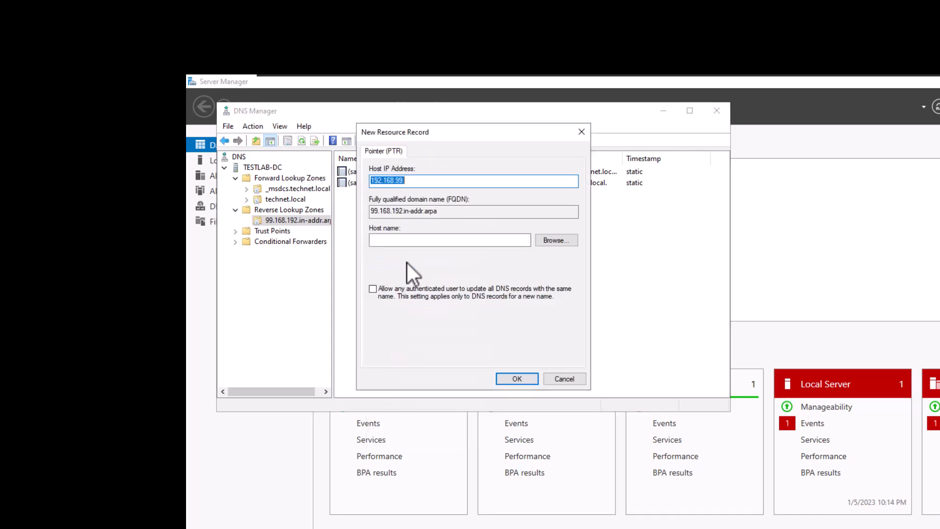
click(426, 181)
text(100)
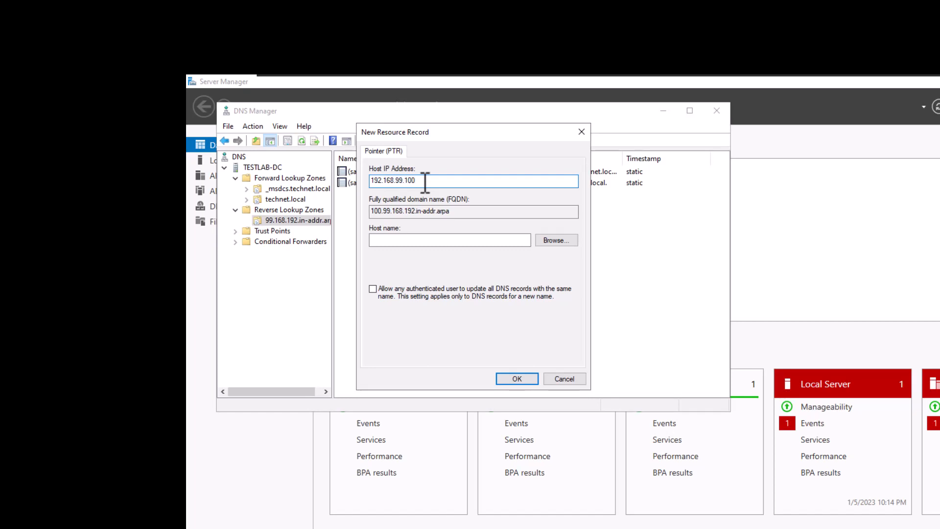
Step: Set the pointer record's host name to testlab-dc.technet.local and create the record
click(395, 241)
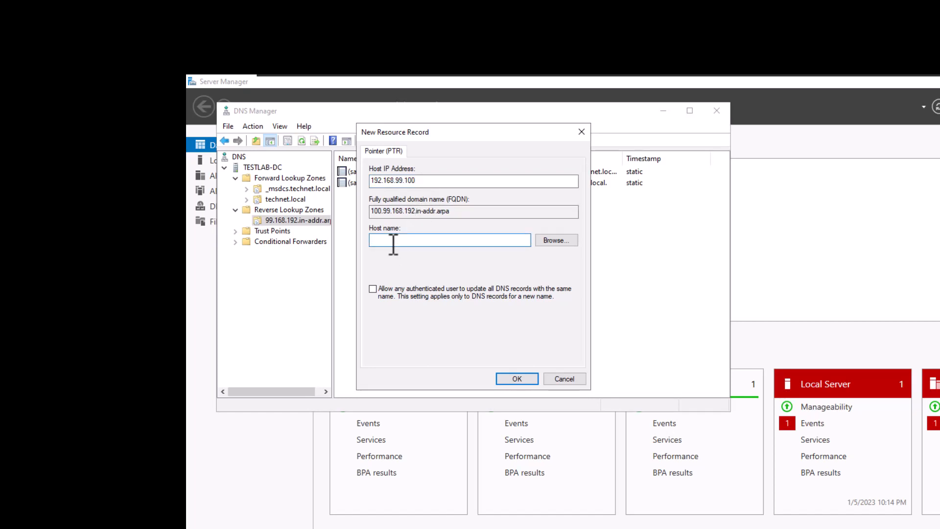
text(tectlab-dc.technet.local)
click(506, 379)
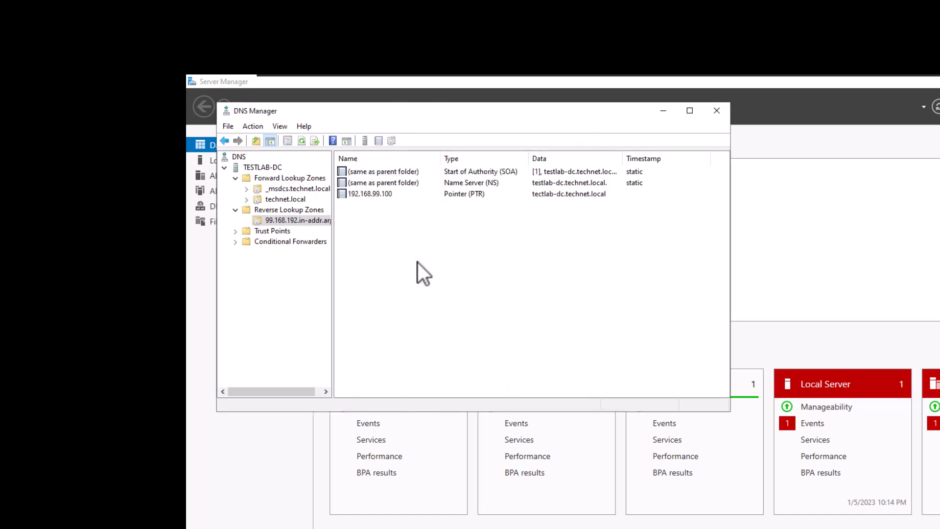
Step: Restart the DNS service on the TESTLAB-DC server
click(278, 168)
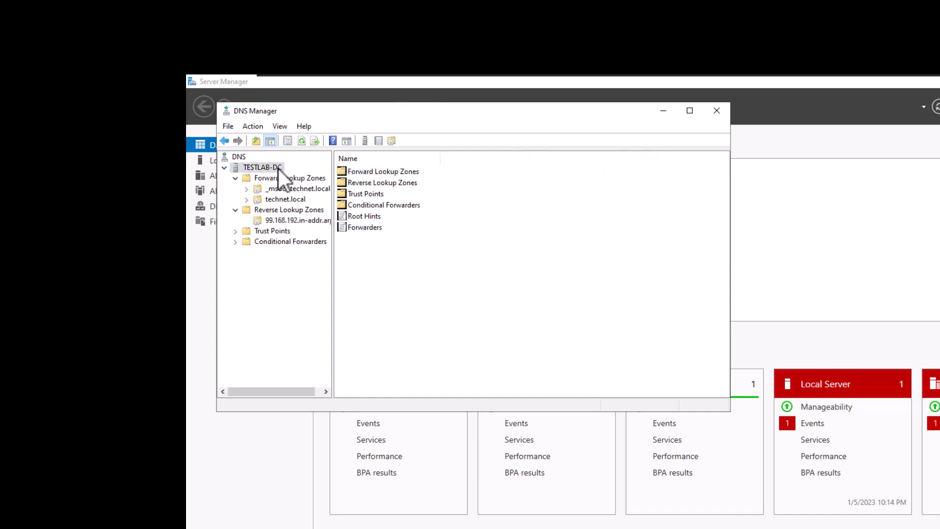
right_click(278, 169)
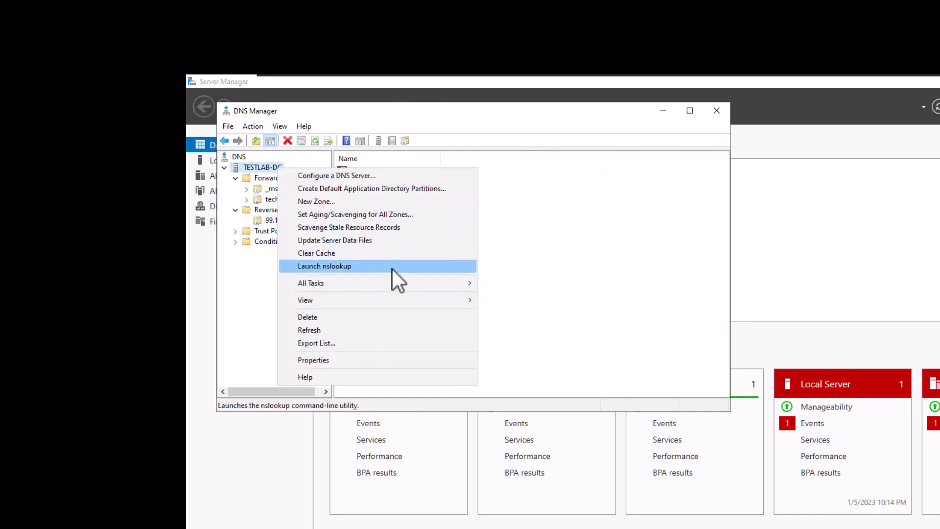
mouse_move(448, 281)
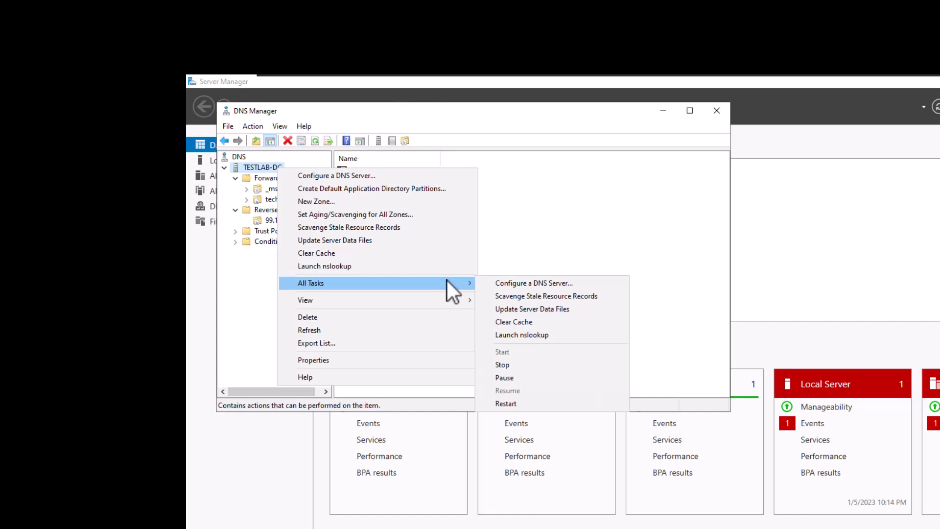
click(512, 404)
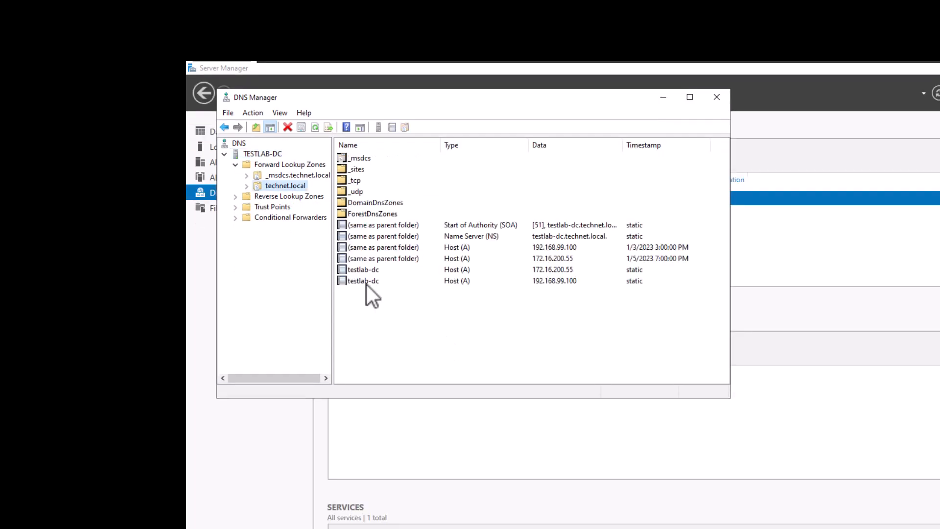
Step: Start a new host (A or AAAA) record in the technet.local forward lookup zone
click(367, 283)
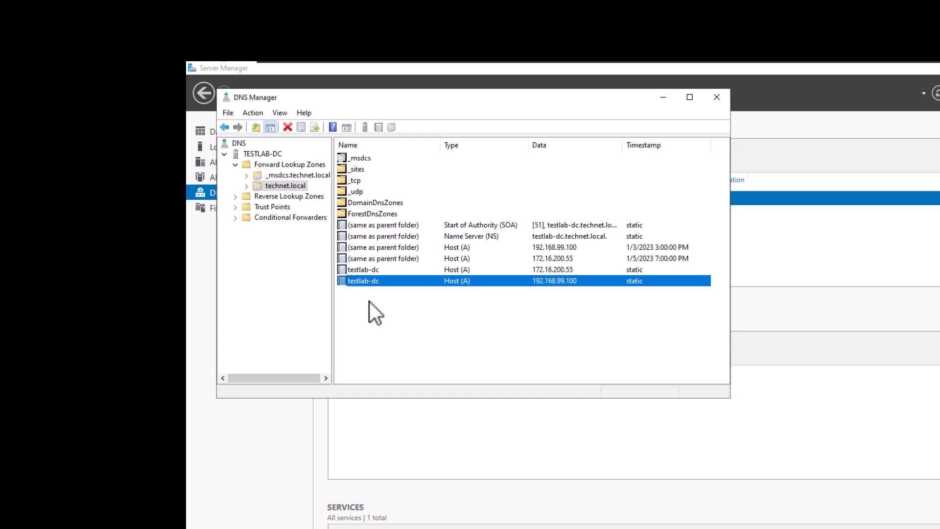
click(363, 303)
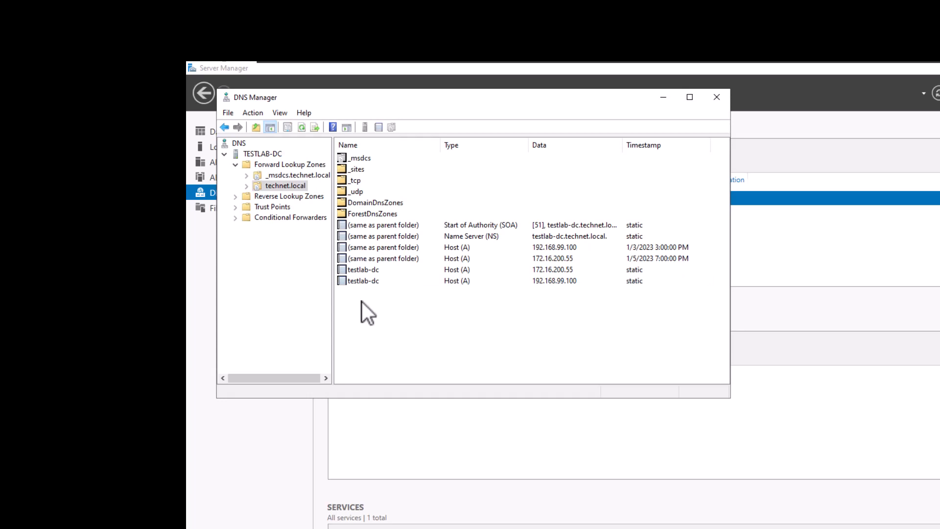
right_click(362, 302)
click(353, 303)
right_click(354, 303)
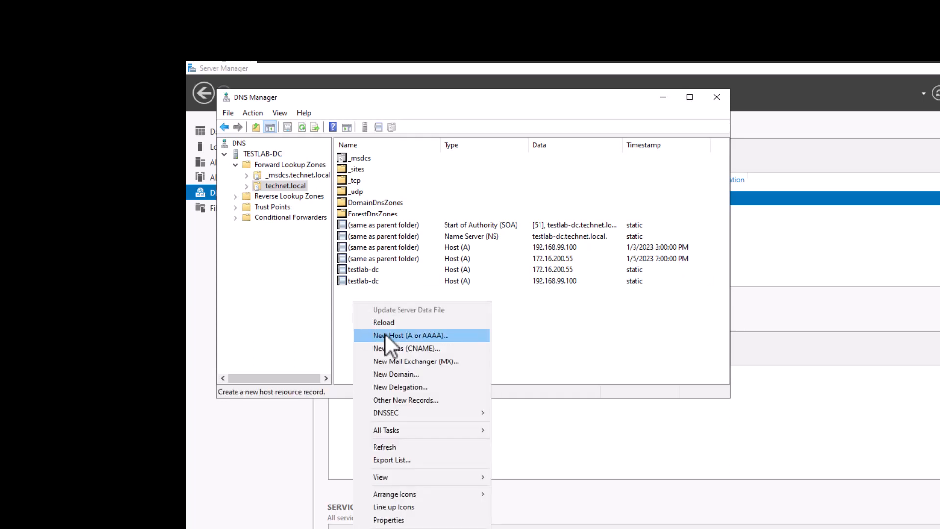
click(284, 184)
right_click(284, 185)
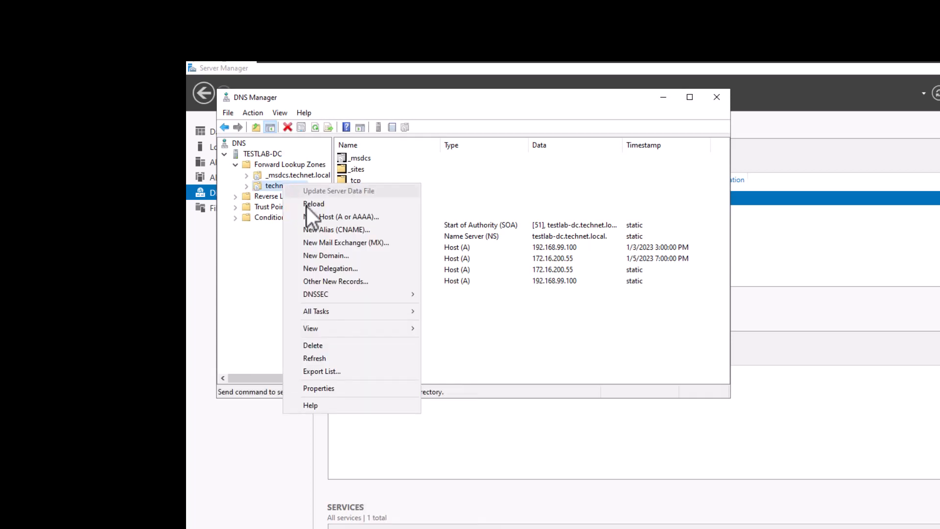
click(315, 219)
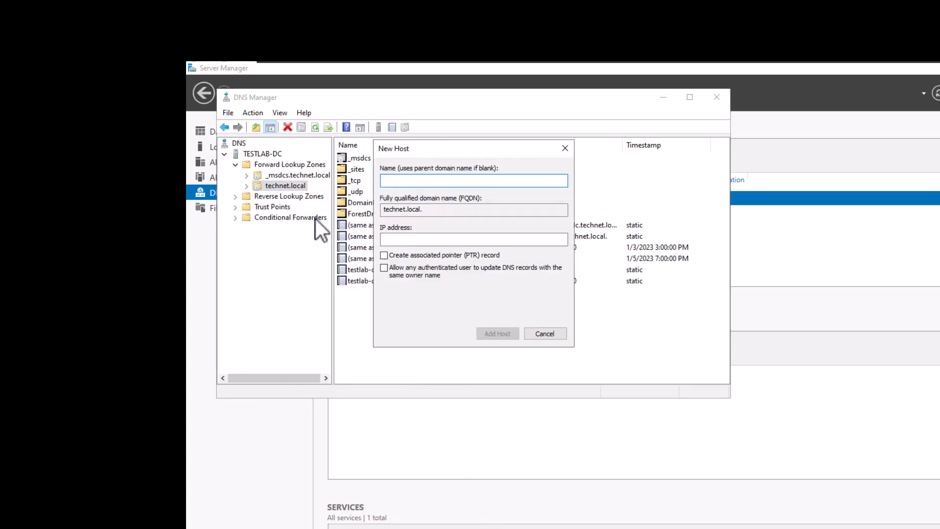
Step: Give the new host record the name web and the IP address 192.168.99.16
text(webs)
key(BackSpace)
click(441, 240)
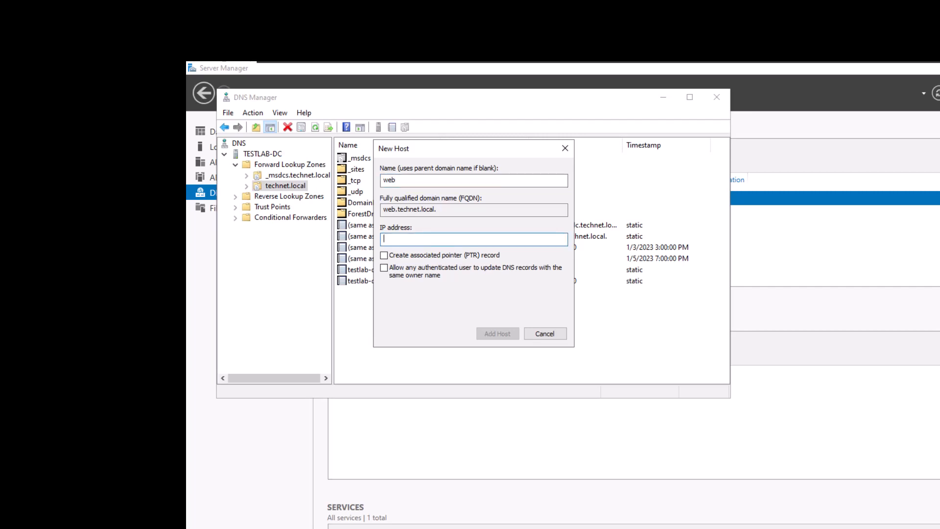
text(192.168.99.16)
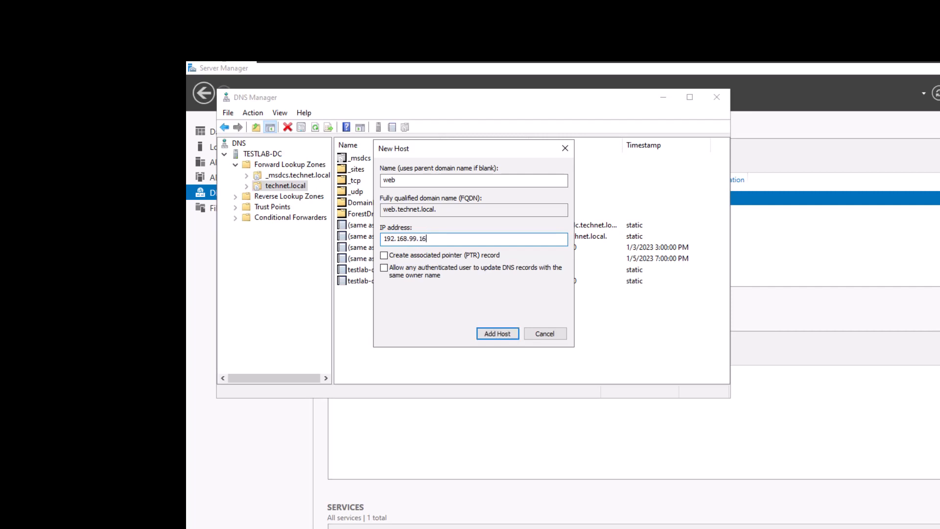
Step: Enable creating the associated pointer (PTR) record, add the web host, and finish adding hosts
click(385, 254)
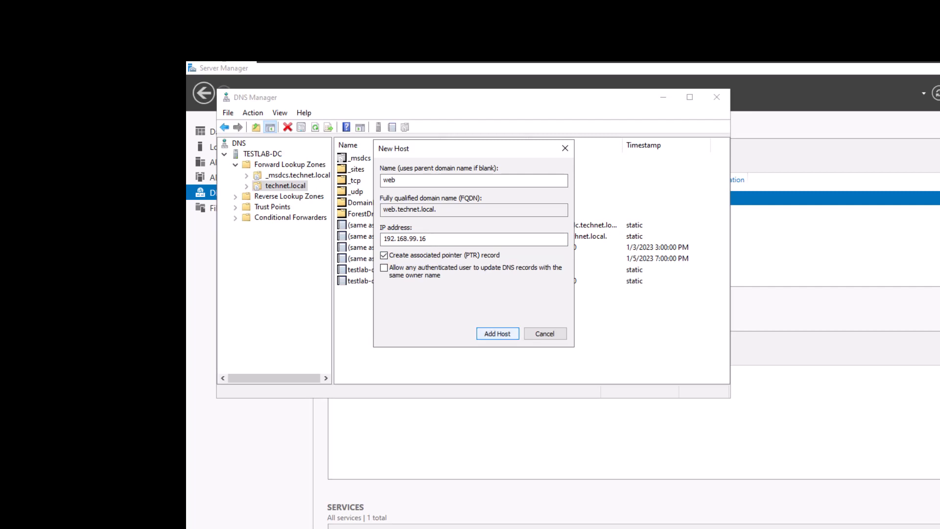
click(498, 334)
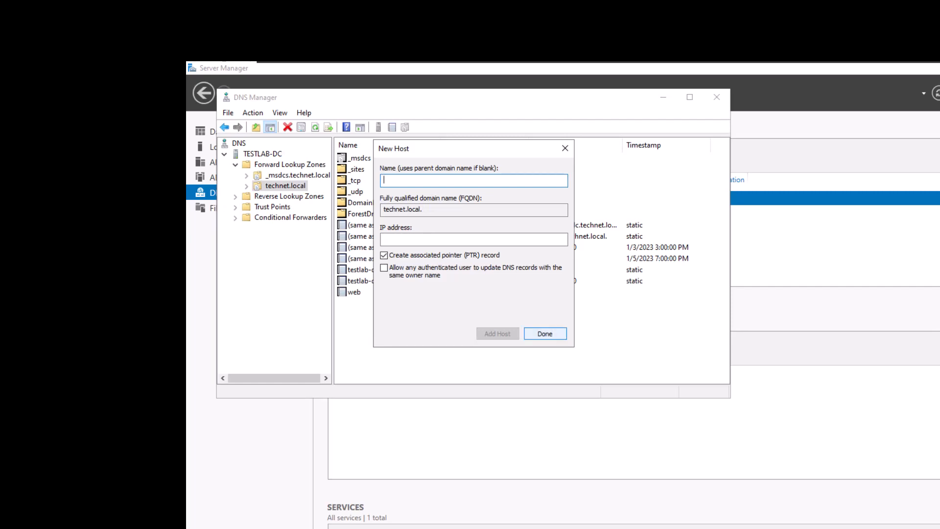
click(545, 334)
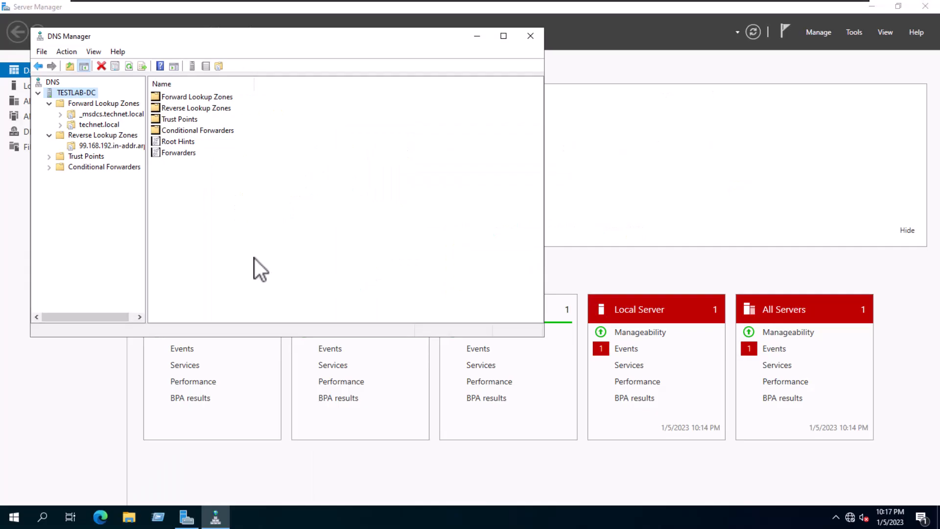
Step: Open a Command Prompt with cmd and start an interactive nslookup session
click(167, 515)
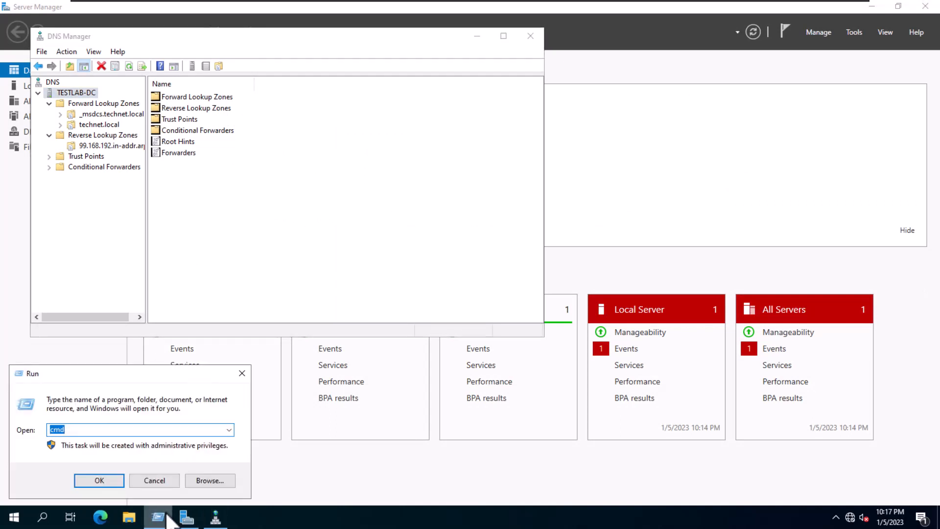
key(Return)
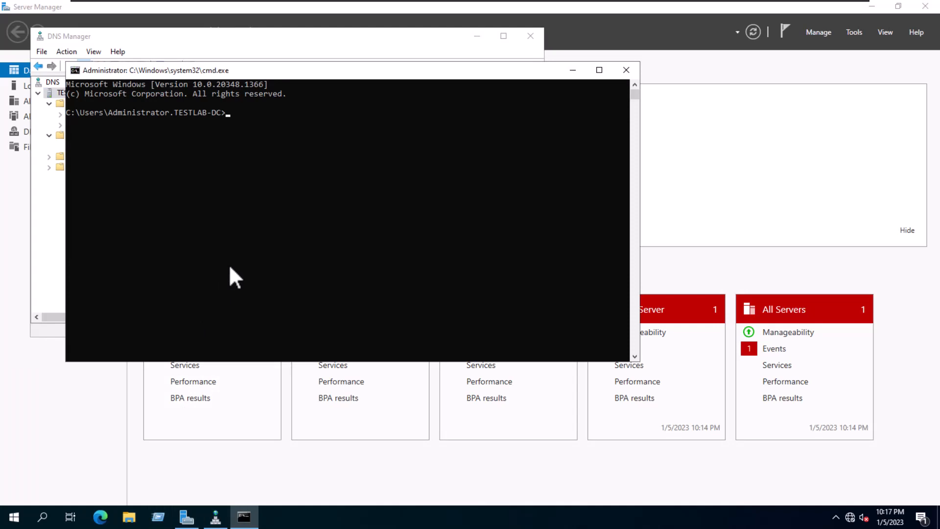
text(nslookup)
key(Return)
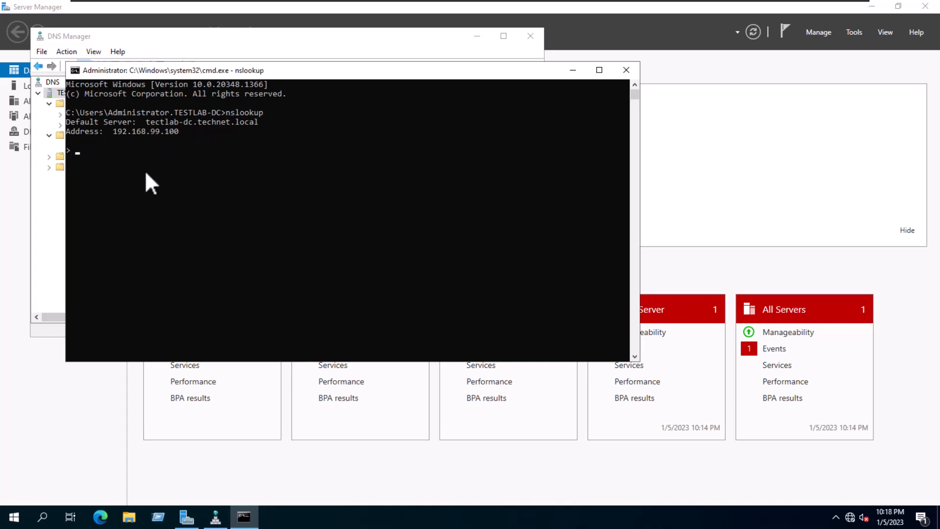
Step: Query the host name web in nslookup and highlight the IP address returned for it
text(web)
key(Return)
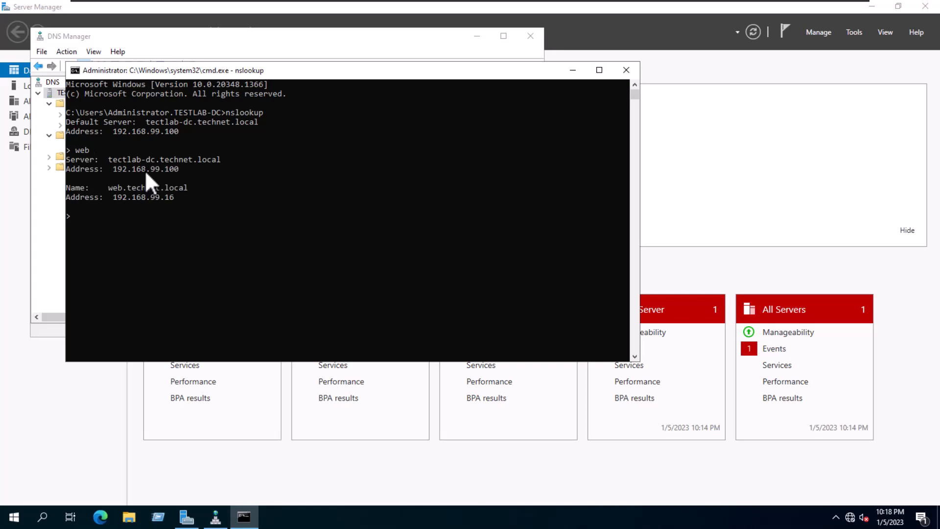
click(117, 200)
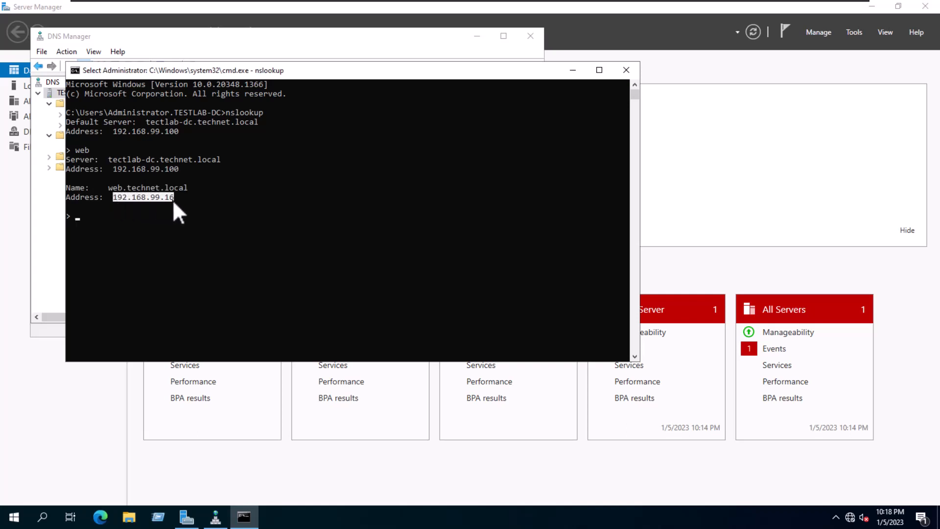
Step: Switch back to DNS Manager and check the web host record in the technet.local forward lookup zone
click(40, 230)
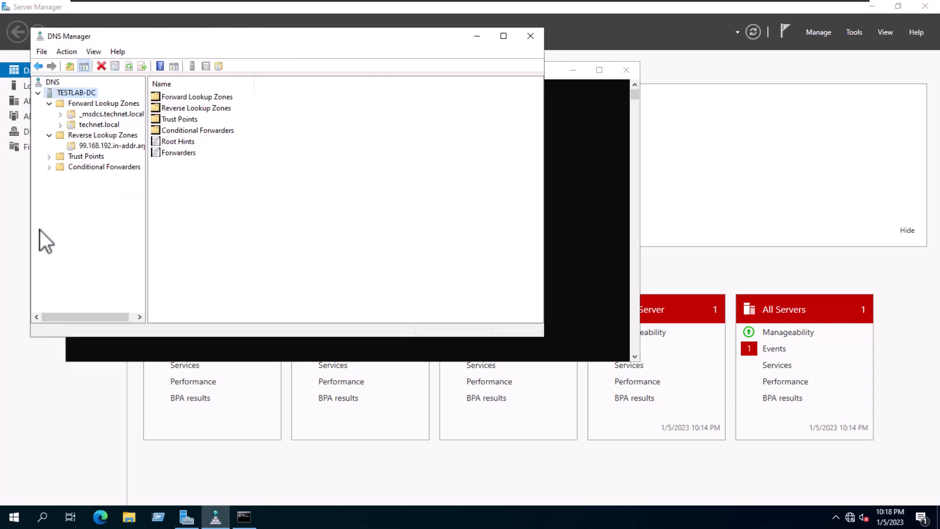
click(94, 126)
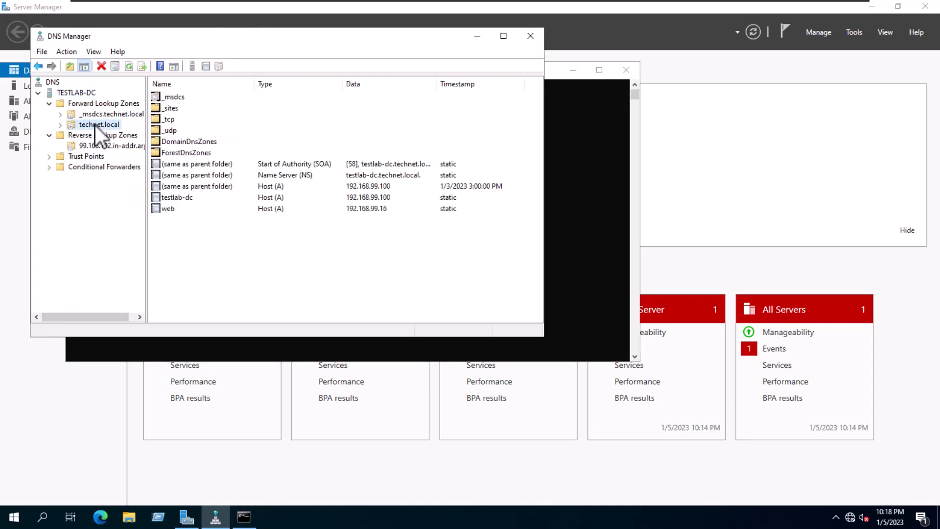
click(167, 209)
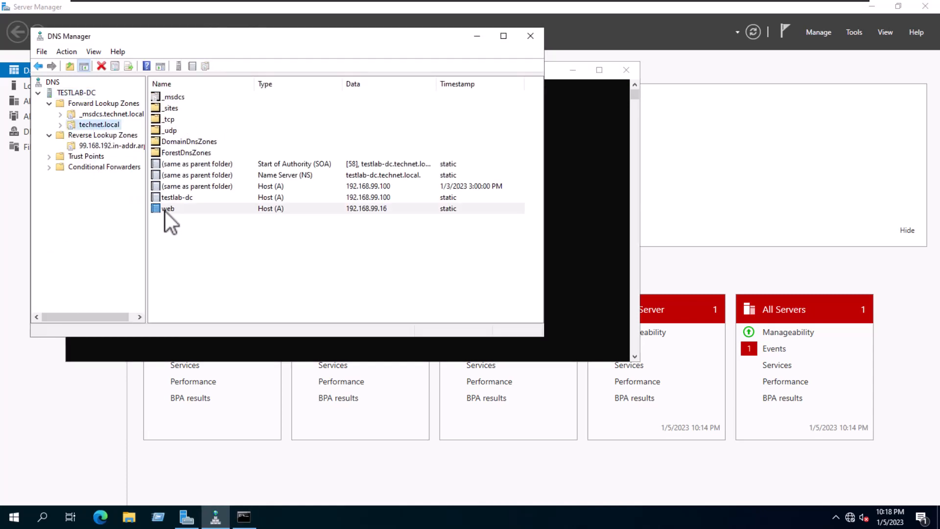